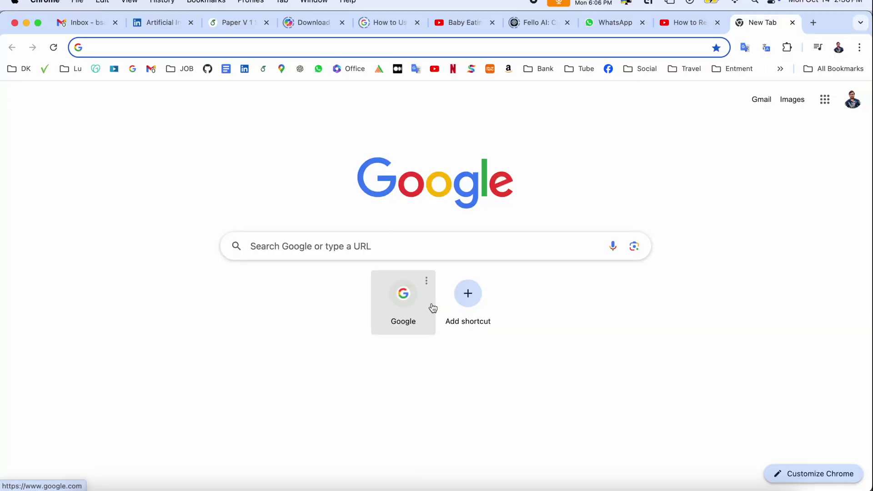
# Search Google for Fello AI and open the official felloai.com result
pyautogui.click(433, 308)
pyautogui.write('Fello AI: Chat Bot Assistant')
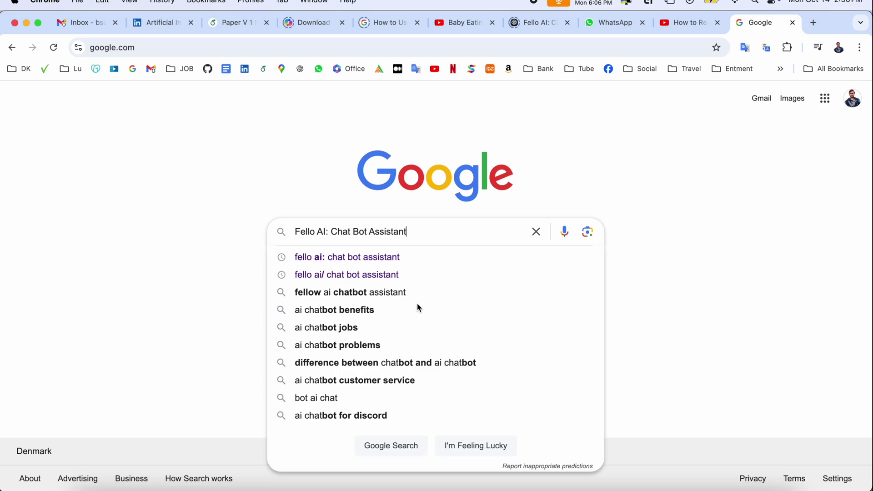
pyautogui.press('Return')
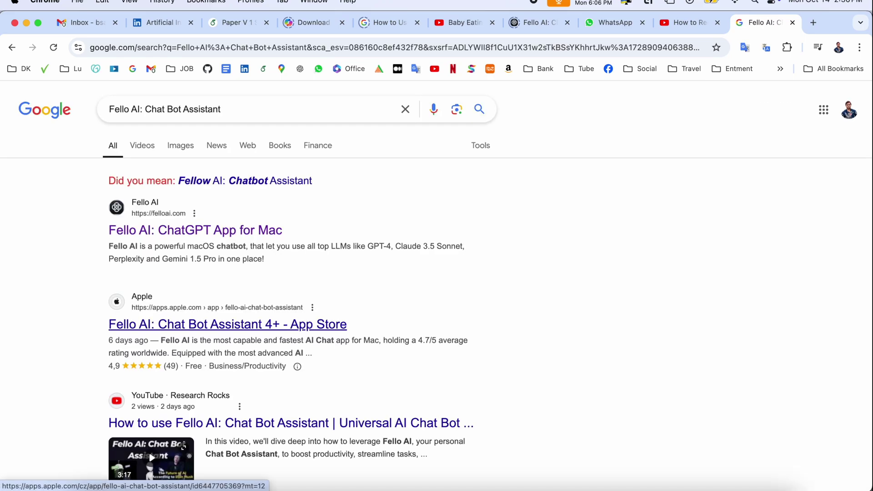
pyautogui.click(193, 230)
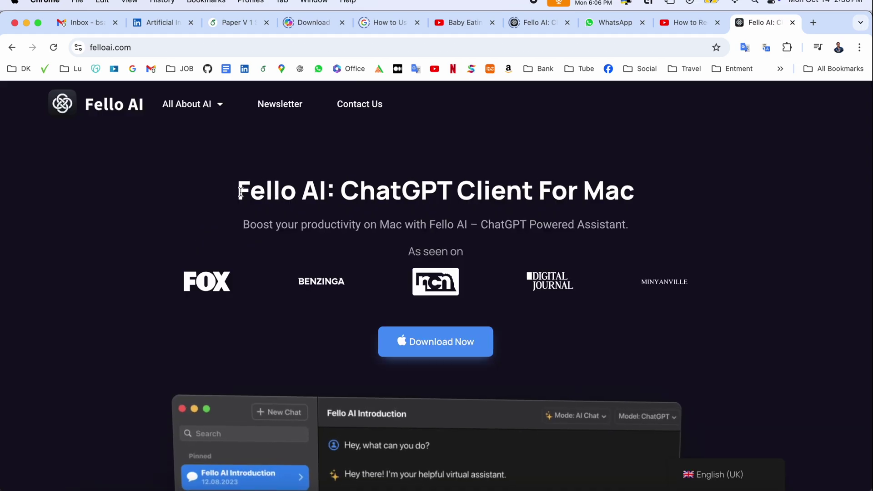
# Highlight the Fello AI page heading and scroll through the site's feature sections
pyautogui.moveTo(241, 191); pyautogui.dragTo(603, 191)
pyautogui.scroll(-3, 277, 239)
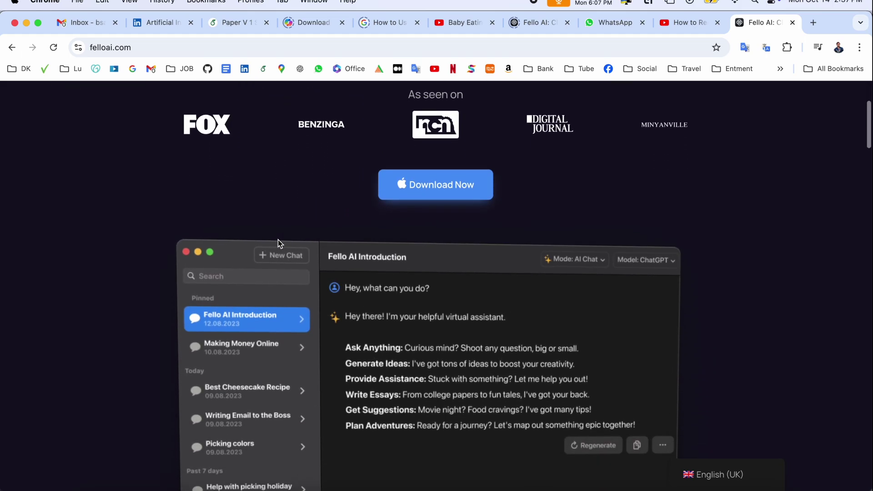
pyautogui.scroll(-5, 268, 241)
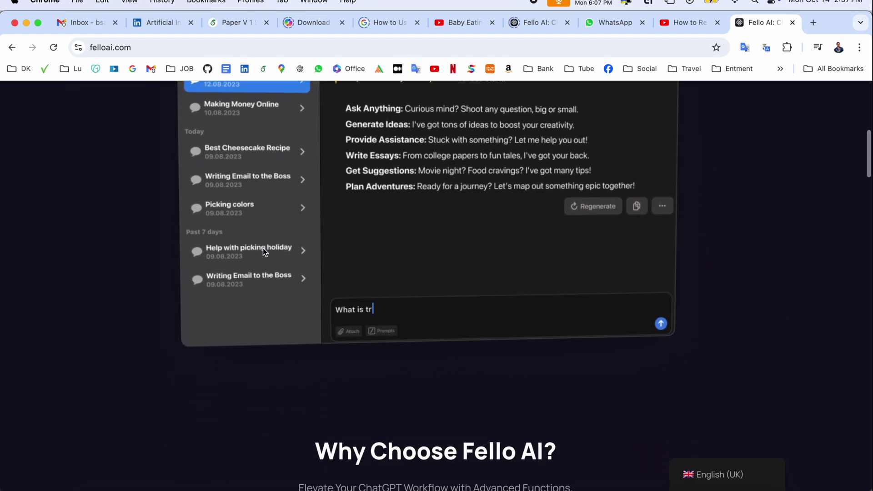
pyautogui.scroll(-2, 262, 247)
pyautogui.scroll(-4, 263, 248)
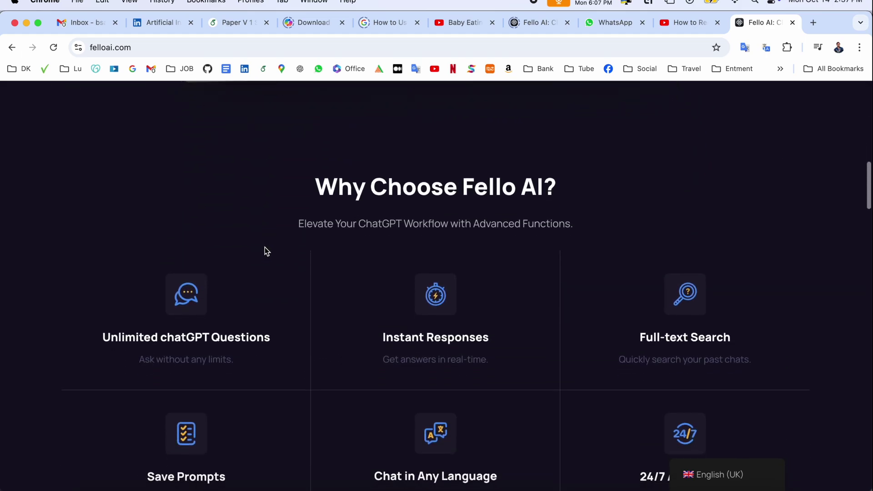
pyautogui.scroll(-3, 265, 247)
pyautogui.scroll(-5, 231, 254)
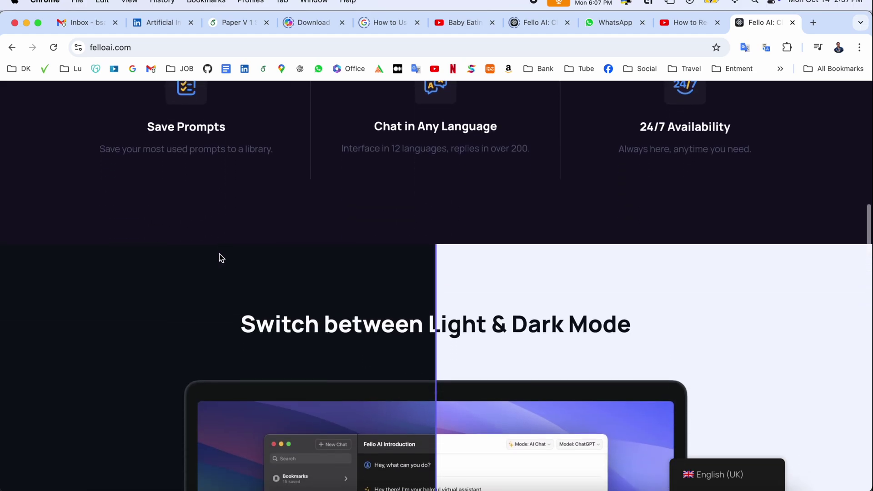
pyautogui.scroll(-4, 220, 253)
pyautogui.scroll(-2, 222, 253)
pyautogui.scroll(3, 223, 256)
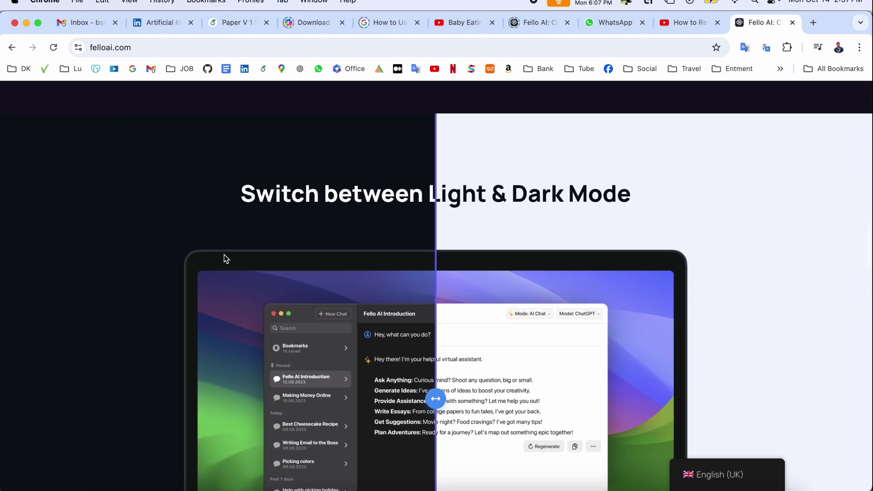
pyautogui.scroll(-3, 358, 269)
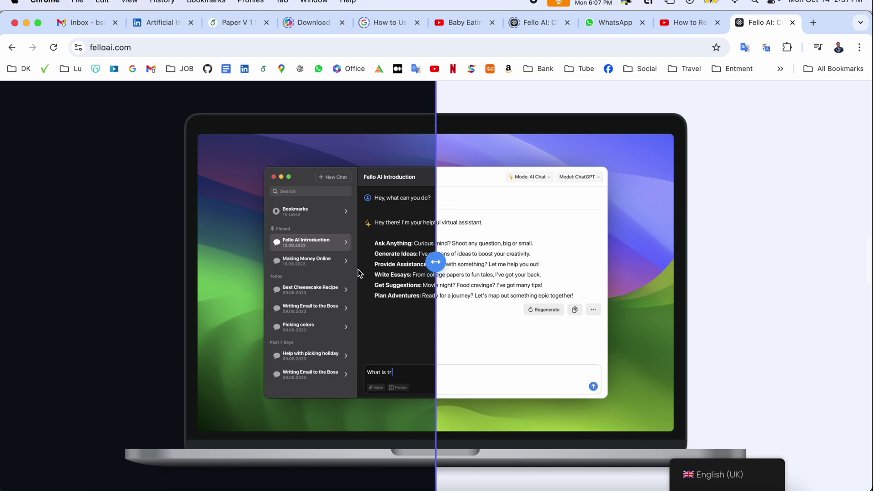
pyautogui.scroll(15, 366, 337)
# Open the Fello AI App Store listing, enlarge its first preview screenshot, and launch the app
pyautogui.click(435, 352)
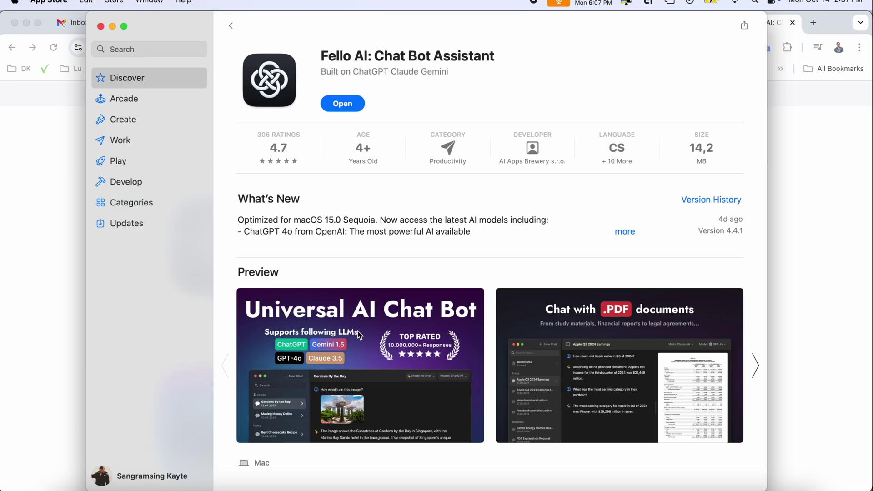
pyautogui.click(408, 311)
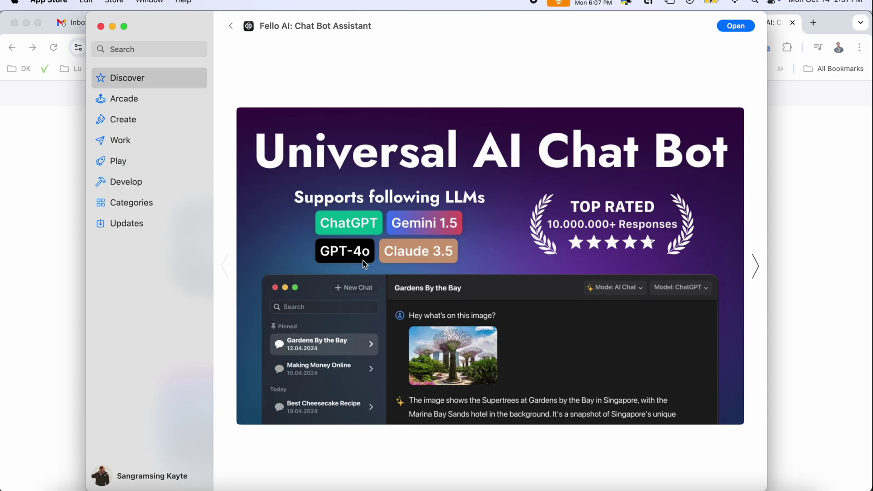
pyautogui.click(737, 26)
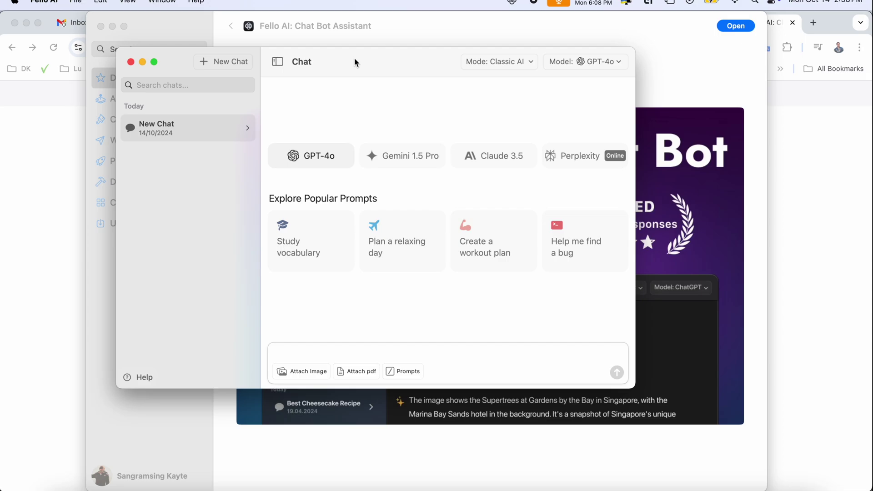
# Maximise the Fello AI chat window to fill the screen
pyautogui.doubleClick(355, 59)
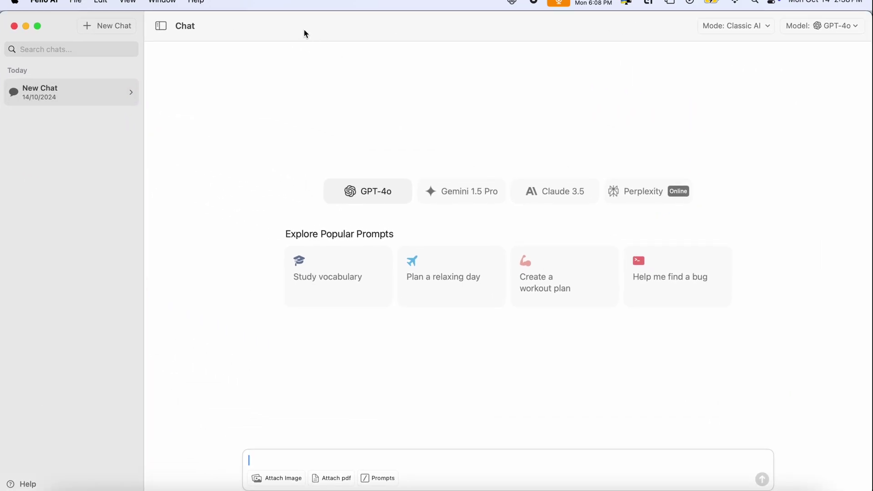
pyautogui.doubleClick(304, 33)
pyautogui.doubleClick(342, 60)
# Review the chat modes keeping Classic AI, then show the available AI models
pyautogui.click(738, 26)
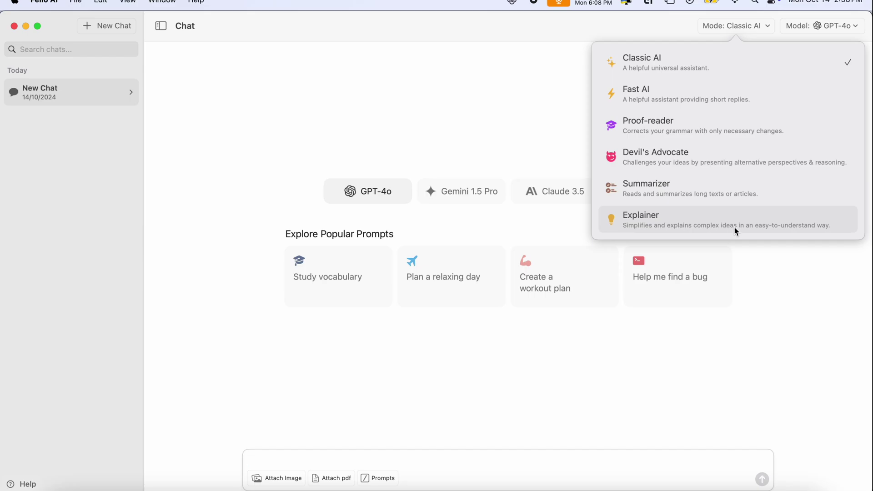
pyautogui.click(547, 118)
pyautogui.click(844, 28)
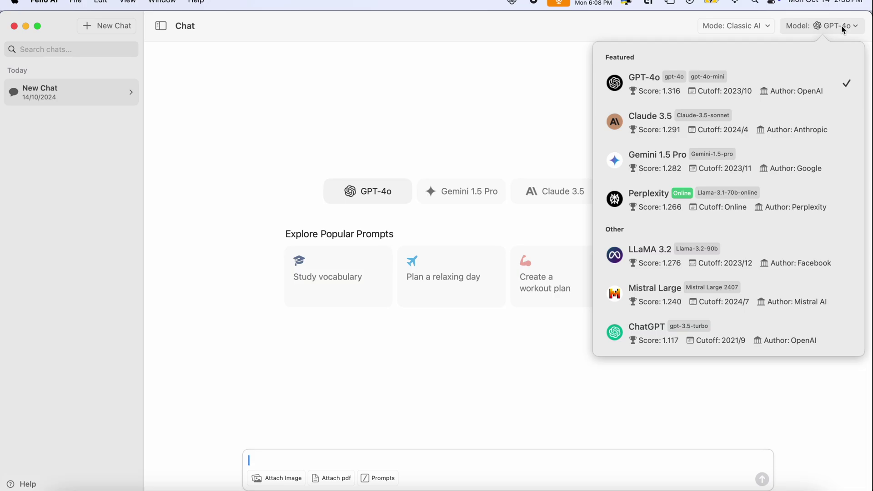
# Keep GPT-4o and let it finish its Python-on-Mac guide in the 'Run Python on Mac' chat
pyautogui.click(649, 91)
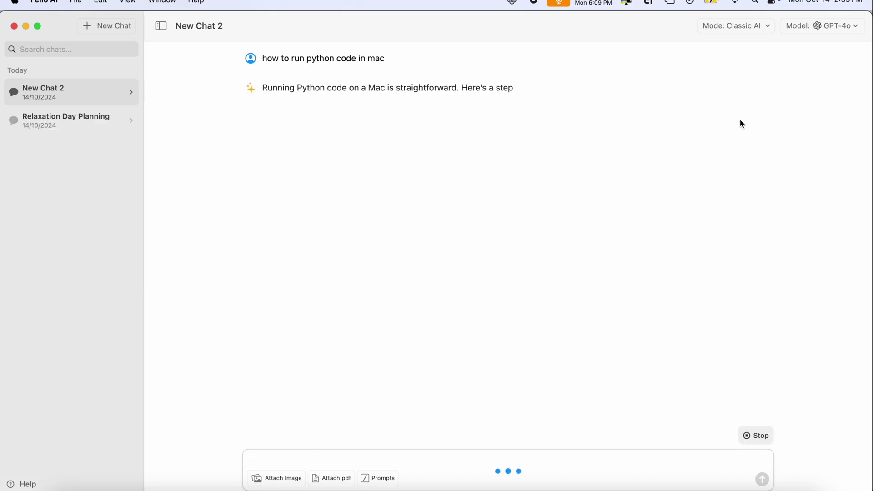
pyautogui.click(842, 27)
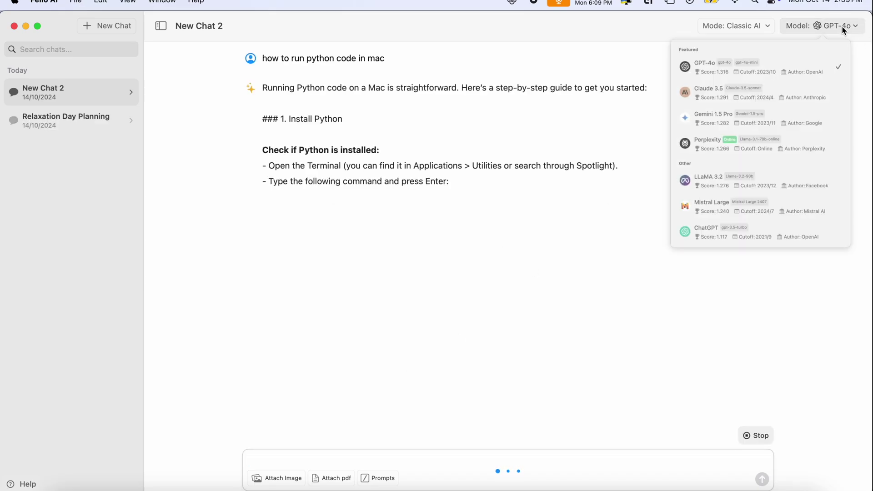
pyautogui.click(790, 427)
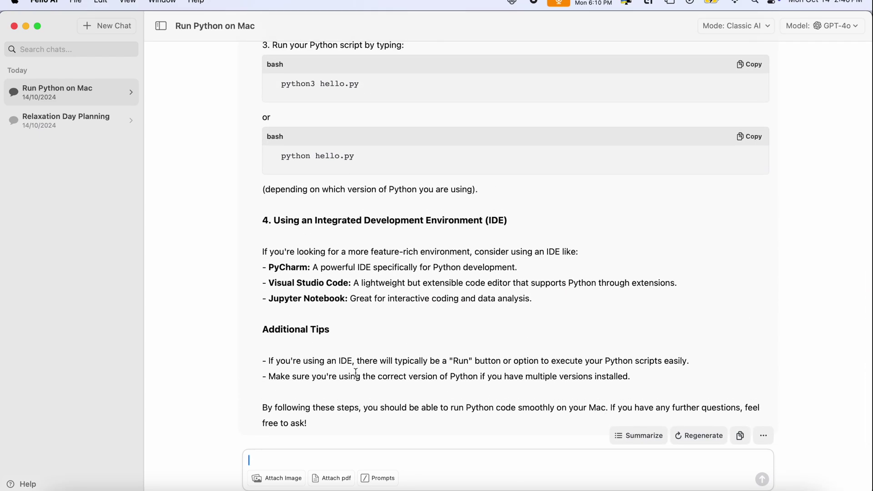
# Switch to Gemini 1.5 Pro and ask 'how to run python code in mac' again
pyautogui.click(859, 26)
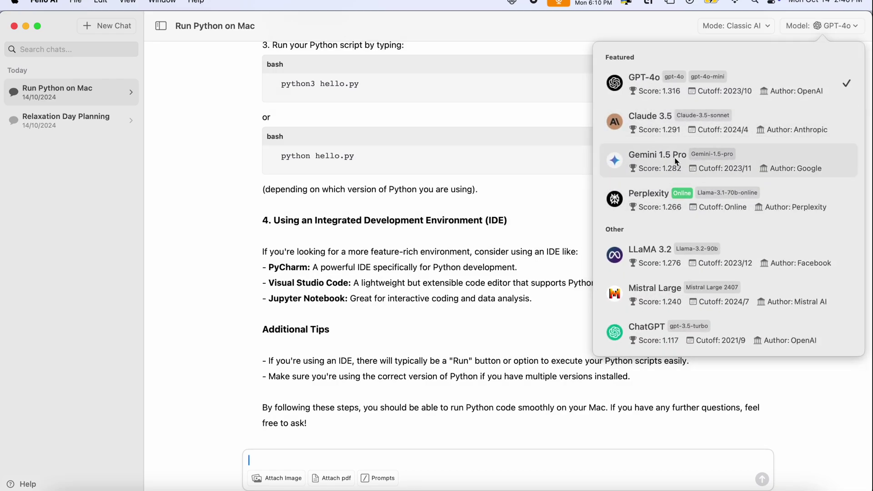
pyautogui.click(664, 164)
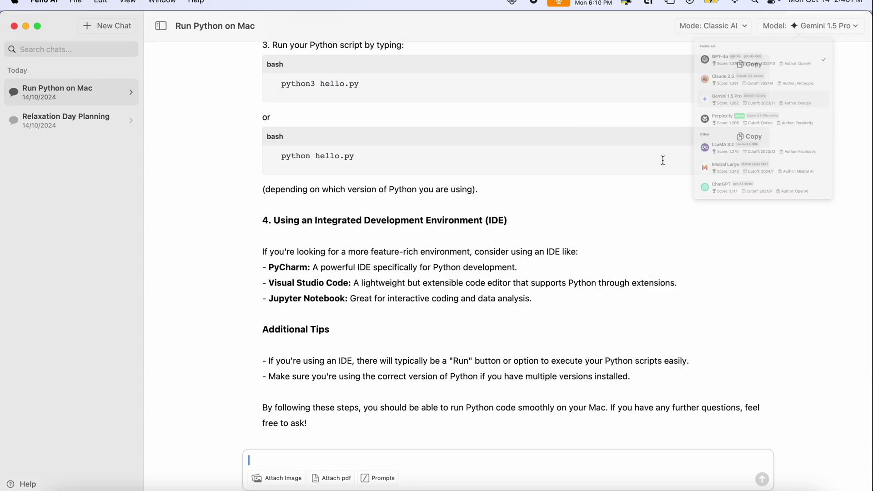
pyautogui.click(364, 461)
pyautogui.write('how to run python code in mac')
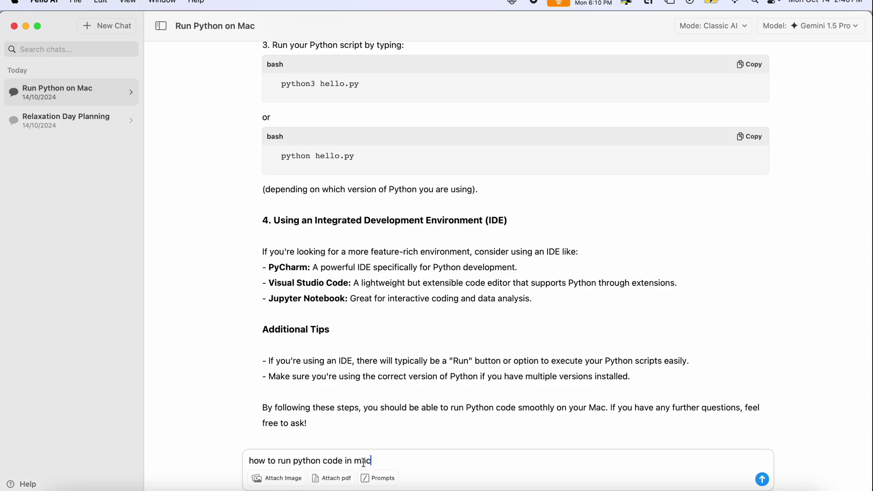
pyautogui.click(763, 480)
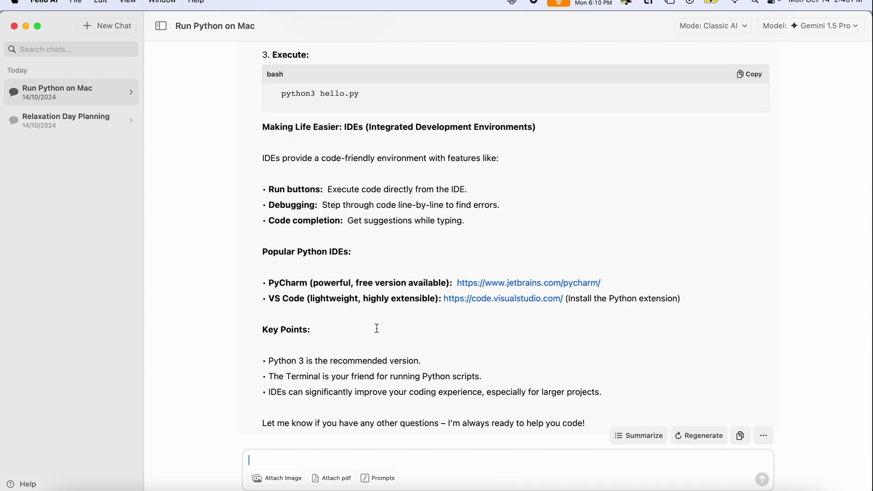
pyautogui.scroll(15, 573, 370)
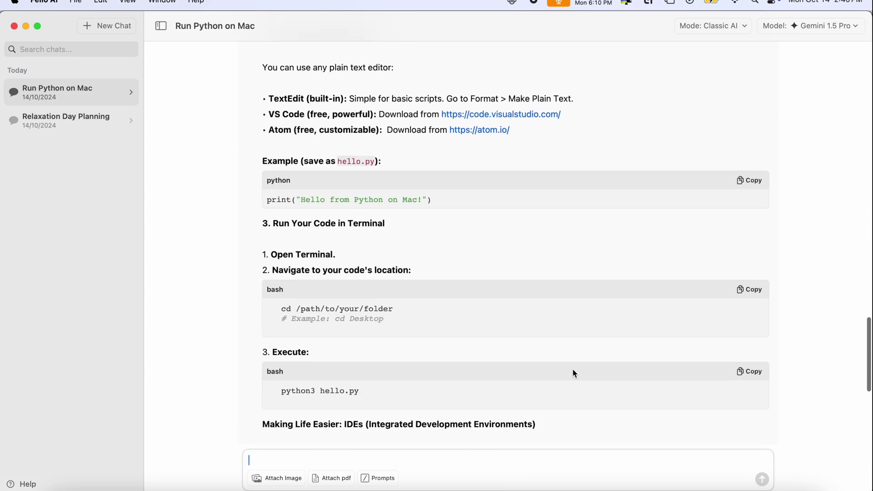
pyautogui.scroll(10, 570, 369)
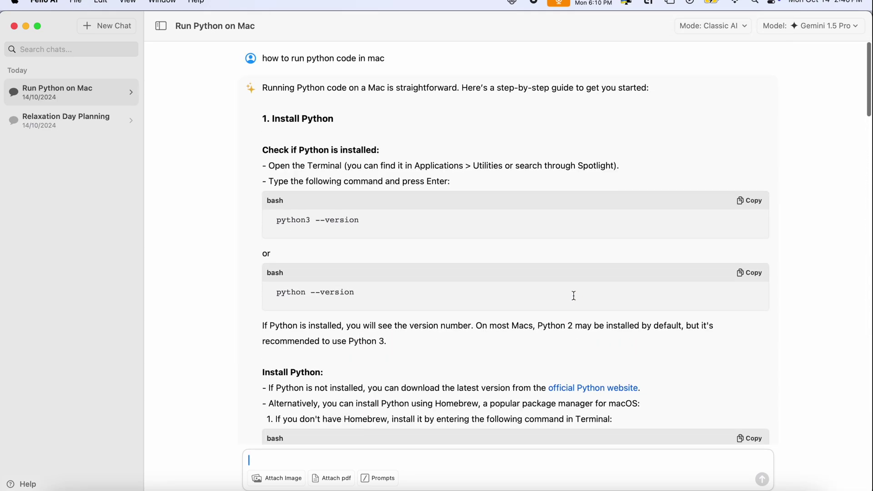
pyautogui.click(835, 30)
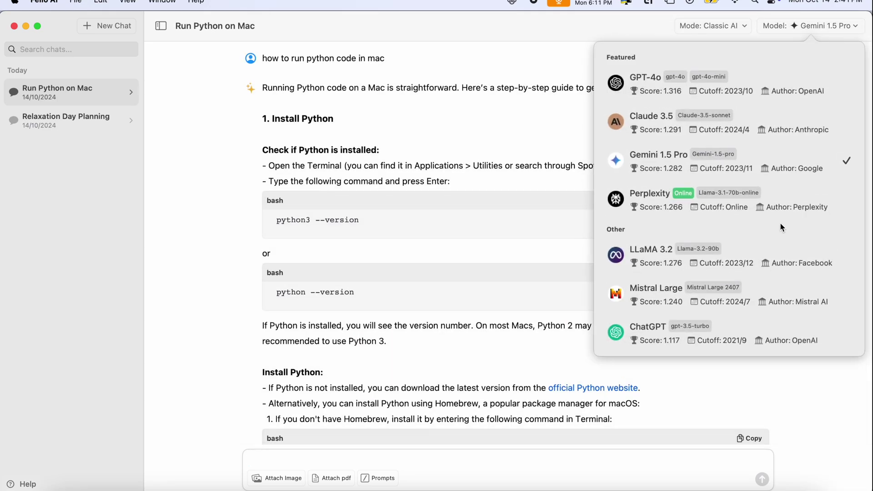
# Select LLaMA 3.2, send 'how to run python code in mac', and read through its answer
pyautogui.click(758, 254)
pyautogui.scroll(-15, 530, 341)
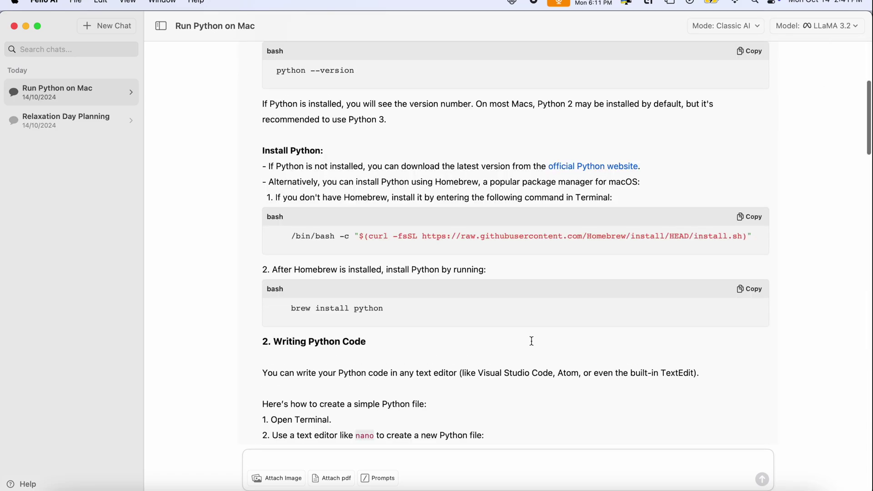
pyautogui.write('how to run python code in mac')
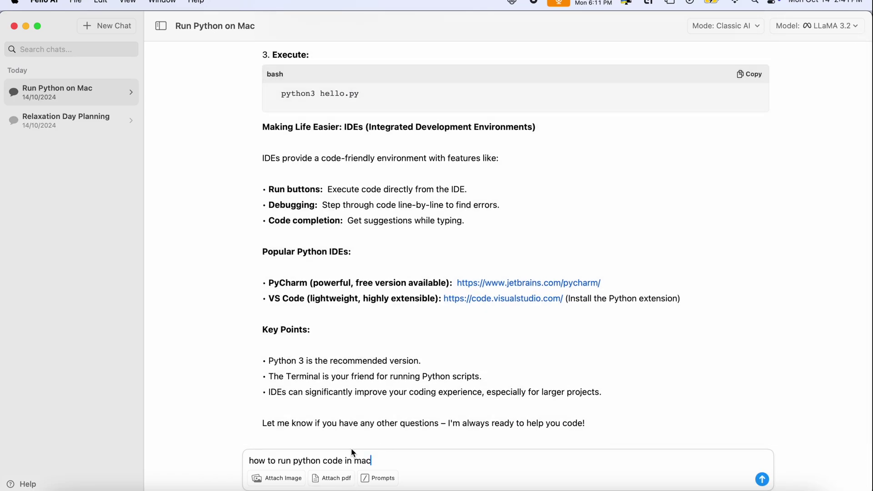
pyautogui.press('Return')
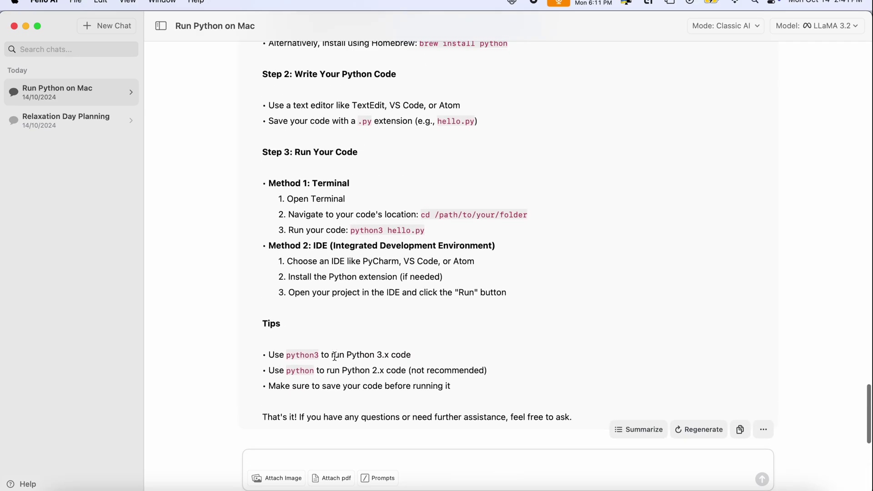
pyautogui.scroll(10, 334, 356)
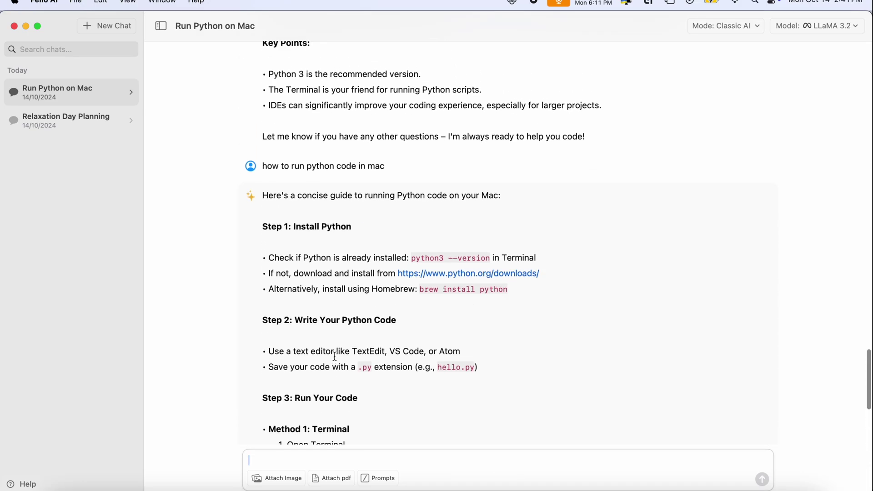
pyautogui.scroll(-10, 335, 357)
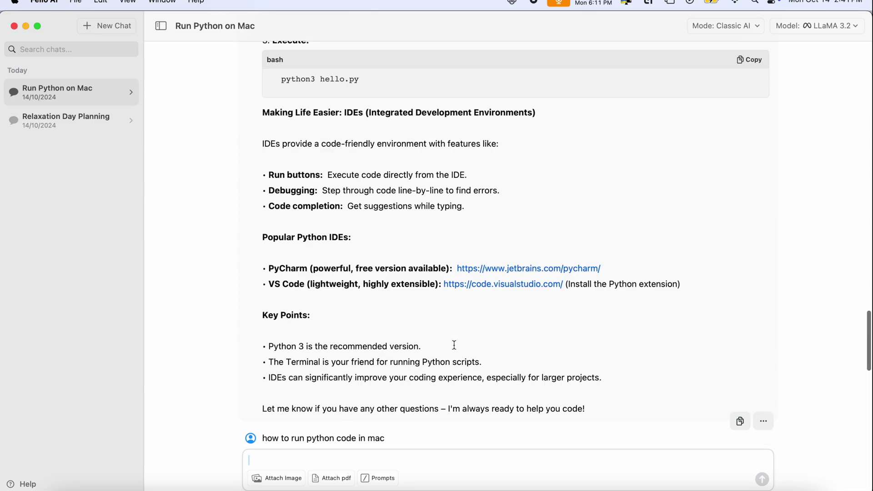
pyautogui.scroll(15, 454, 346)
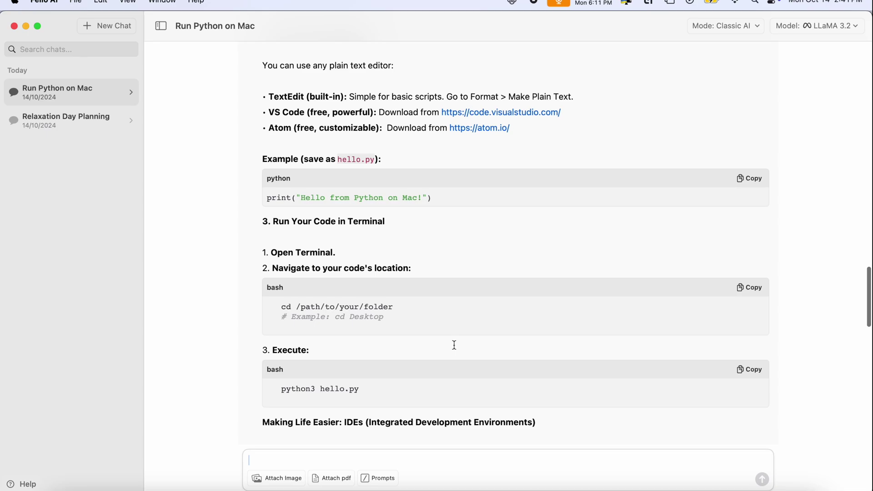
pyautogui.scroll(20, 455, 345)
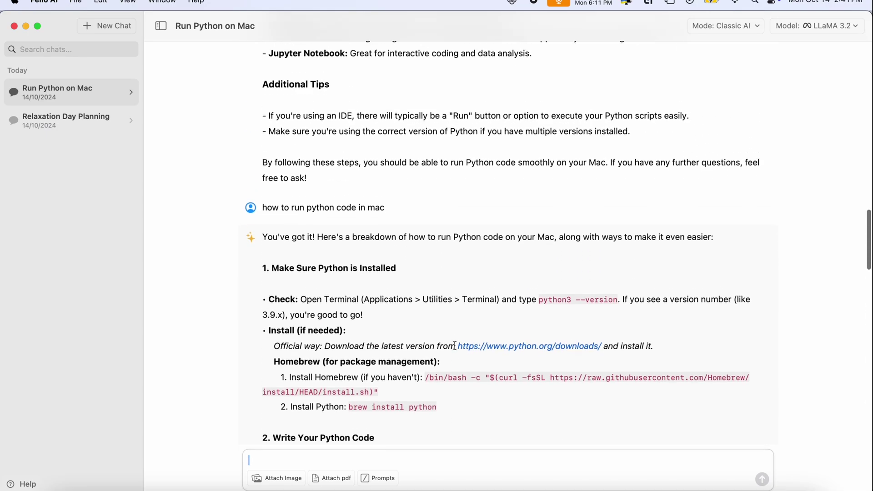
pyautogui.scroll(-5, 456, 345)
pyautogui.scroll(-20, 456, 345)
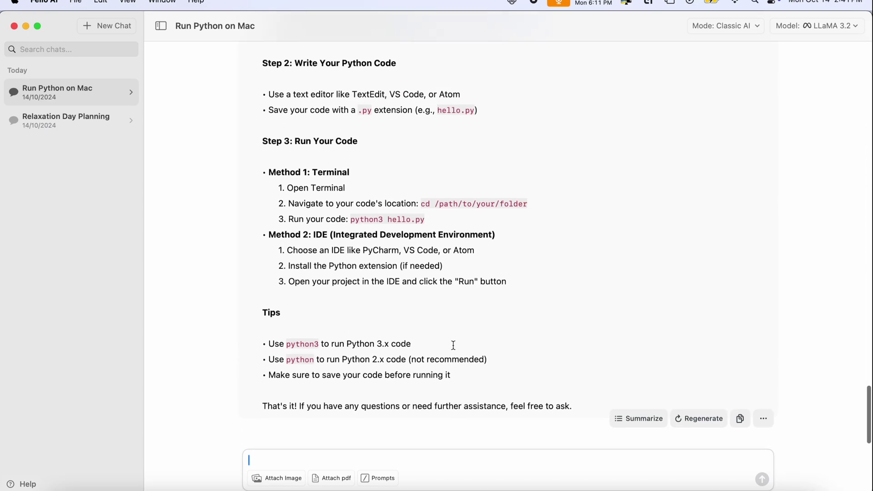
# Attach the Fello AI advert PNG from Desktop and ask LLaMA 3.2 'Can you explain this image?'
pyautogui.click(277, 478)
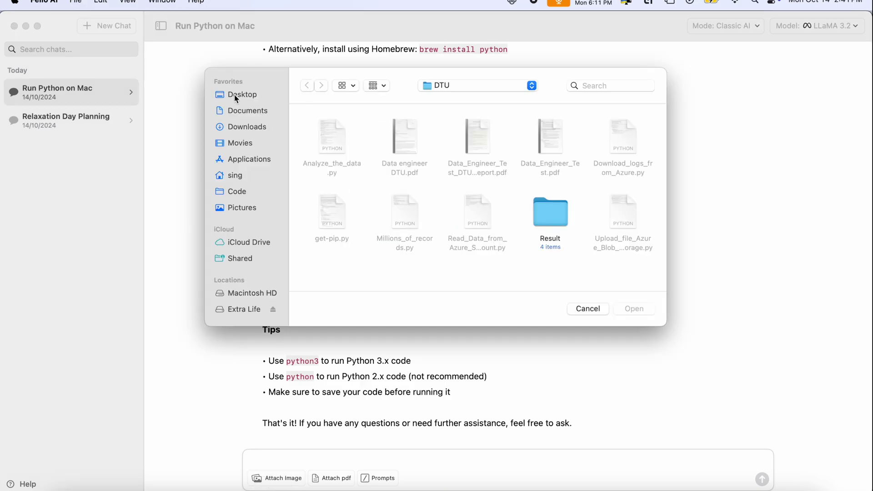
pyautogui.click(235, 96)
pyautogui.doubleClick(406, 139)
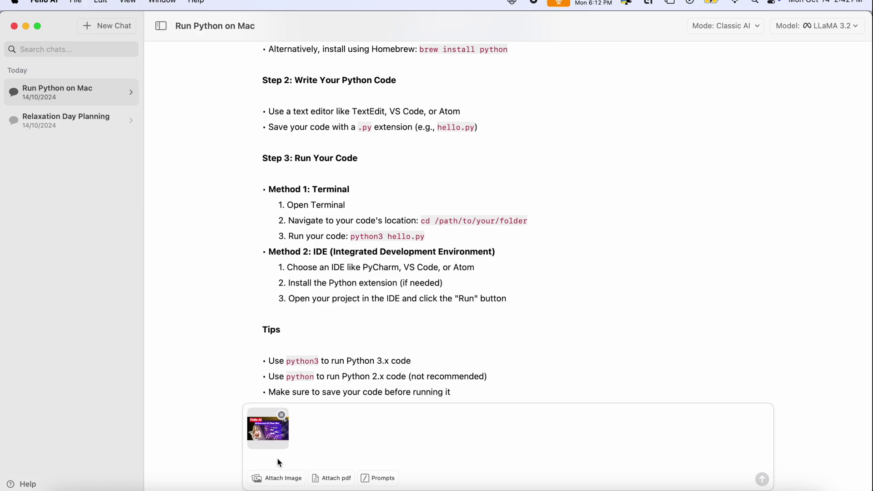
pyautogui.write('Can you explain this image?')
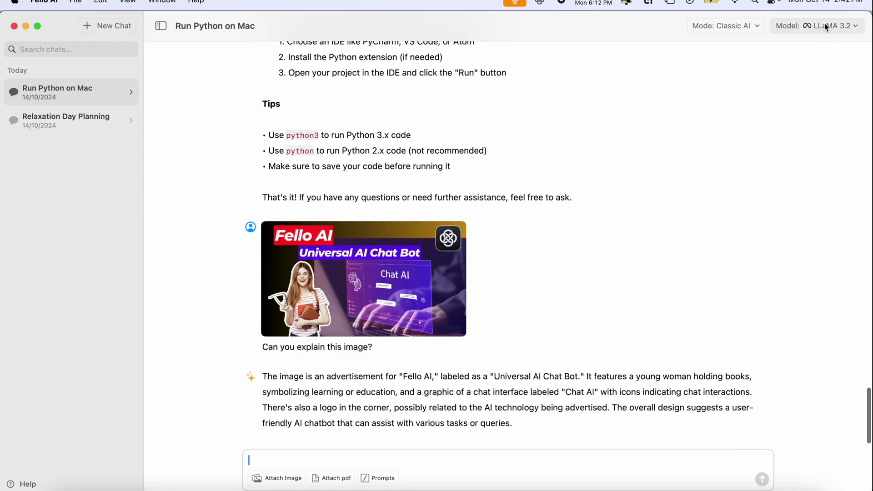
pyautogui.tripleClick(319, 347)
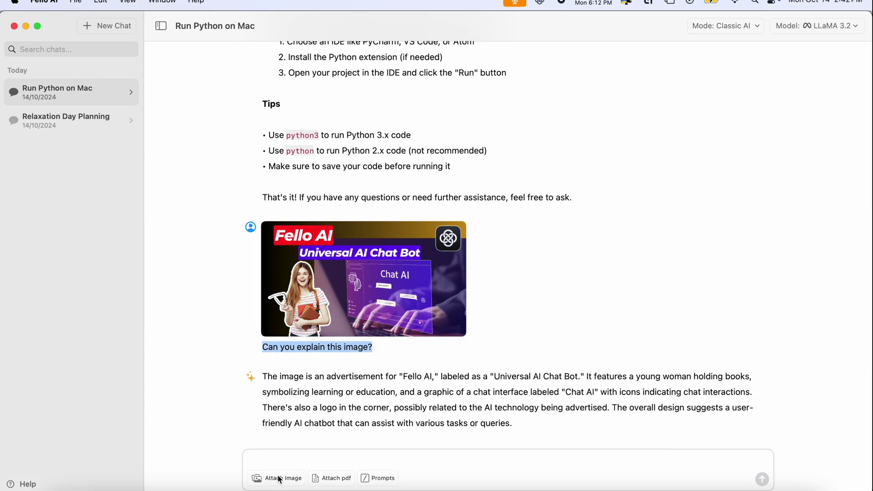
# Reattach the advert image to get GPT-4o's explanation and scroll up to compare
pyautogui.click(279, 480)
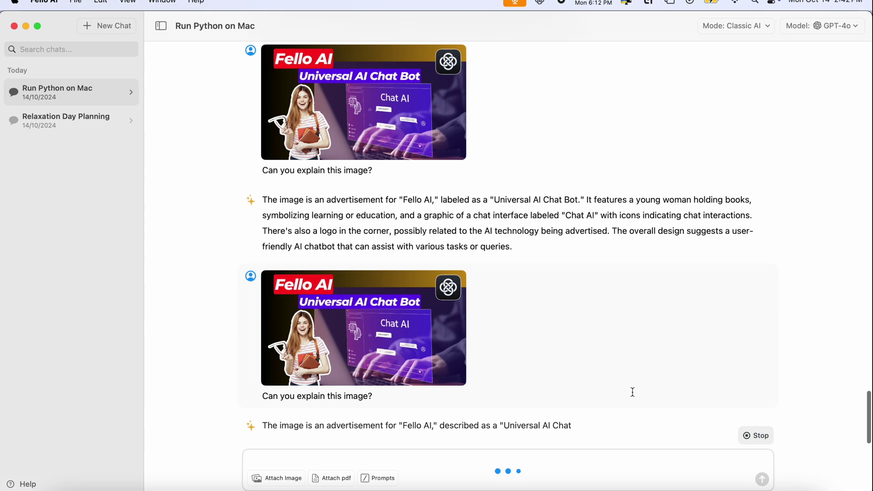
pyautogui.scroll(5, 636, 391)
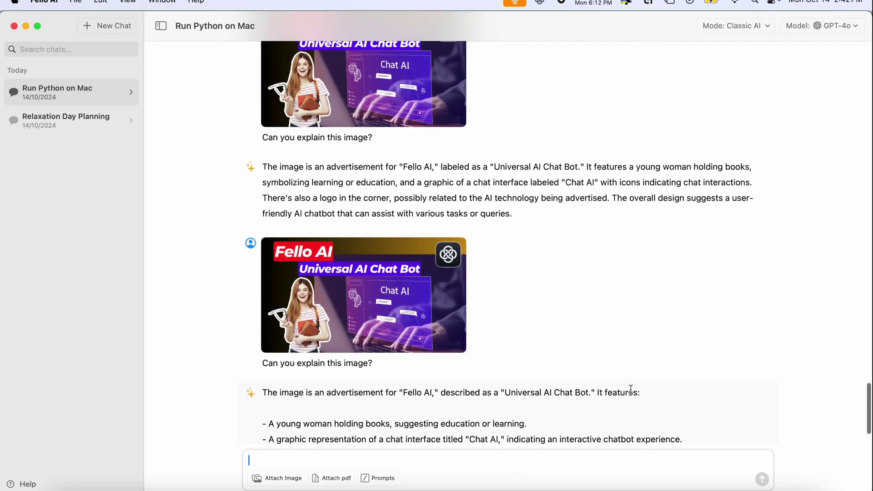
pyautogui.scroll(3, 633, 393)
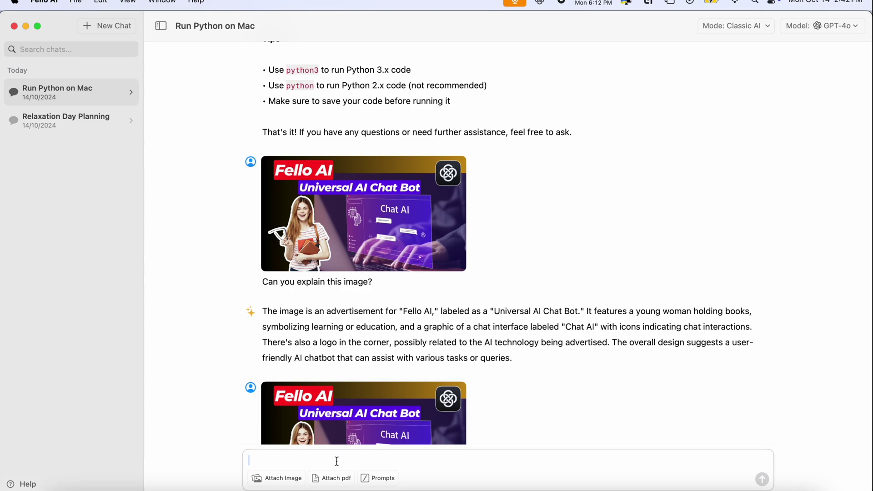
# Attach Data_Engineer_Test.pdf from the Mix > DTU folder
pyautogui.click(333, 479)
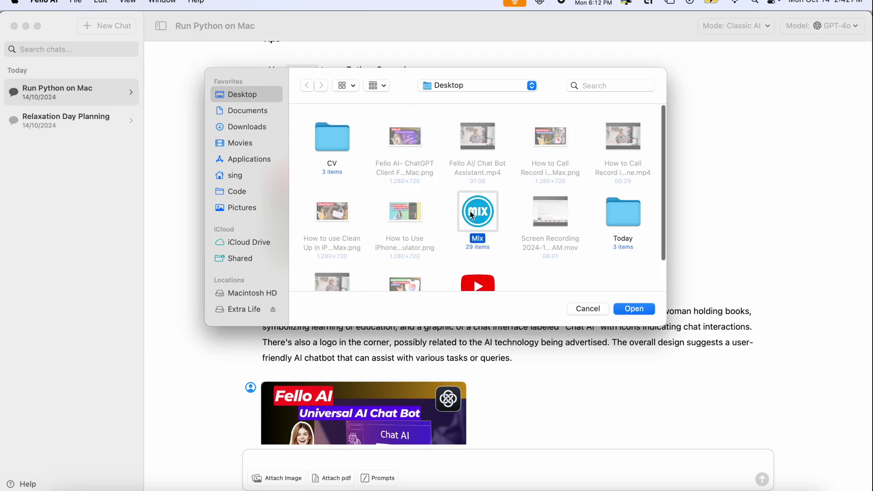
pyautogui.doubleClick(463, 222)
pyautogui.scroll(-2, 418, 223)
pyautogui.scroll(-2, 419, 223)
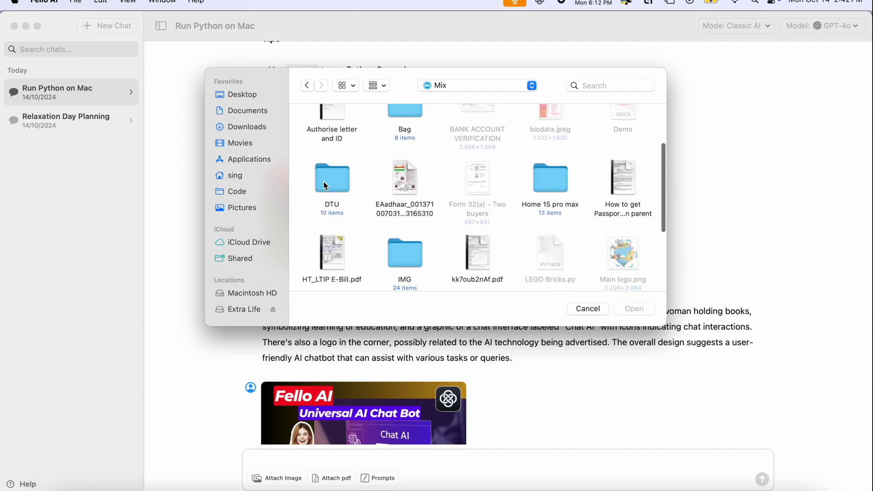
pyautogui.doubleClick(323, 181)
pyautogui.click(551, 136)
pyautogui.doubleClick(550, 137)
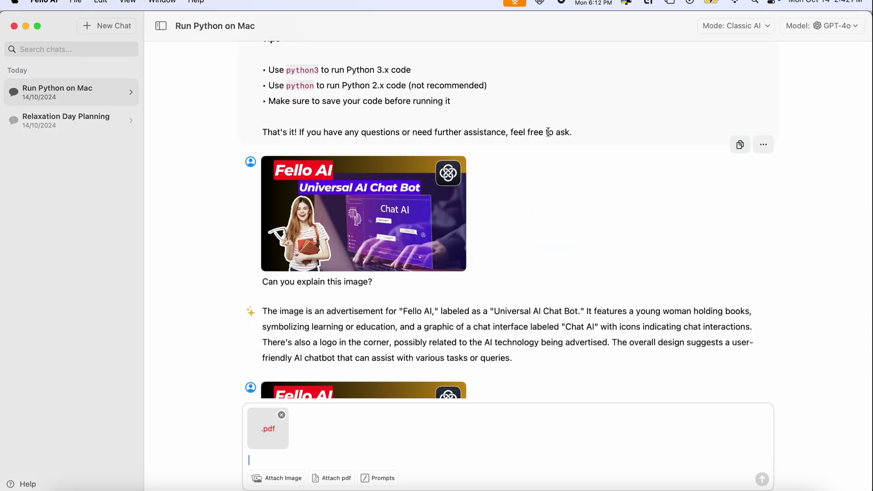
# Dictate and send a question about the PDF's contents, then bring up the saved prompts popup
pyautogui.press('F5')
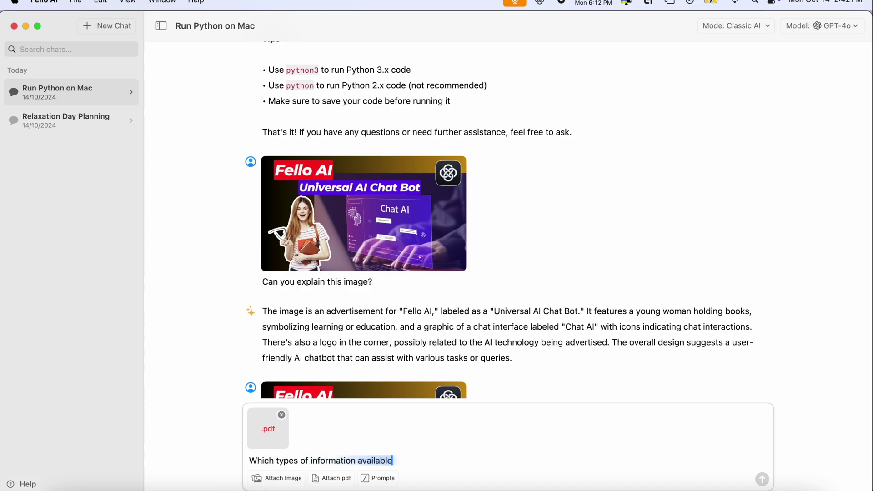
pyautogui.press('Return')
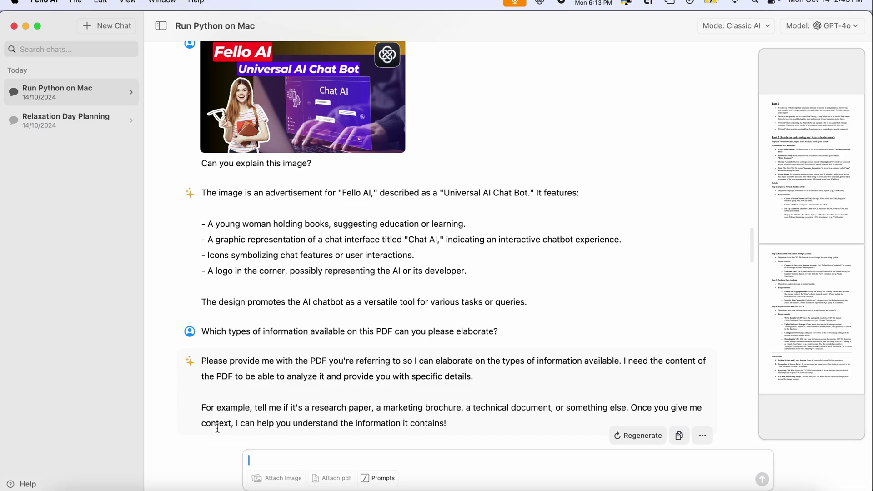
pyautogui.moveTo(214, 360); pyautogui.dragTo(415, 437)
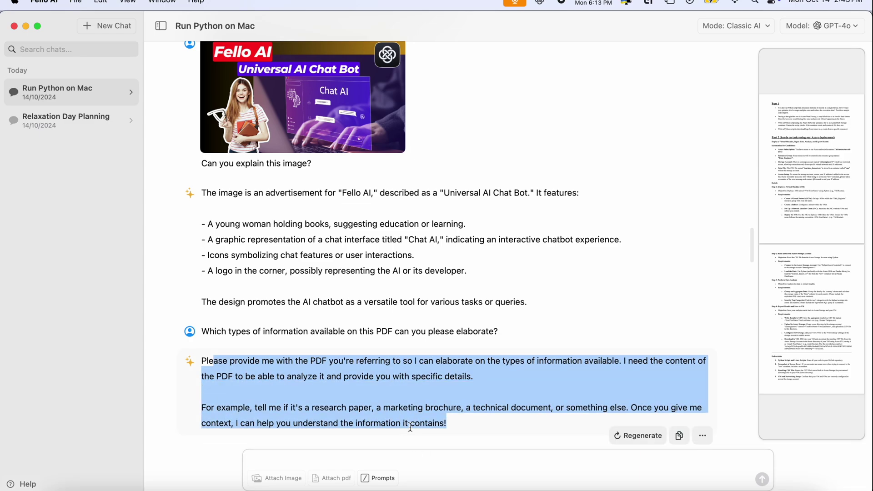
pyautogui.press('/')
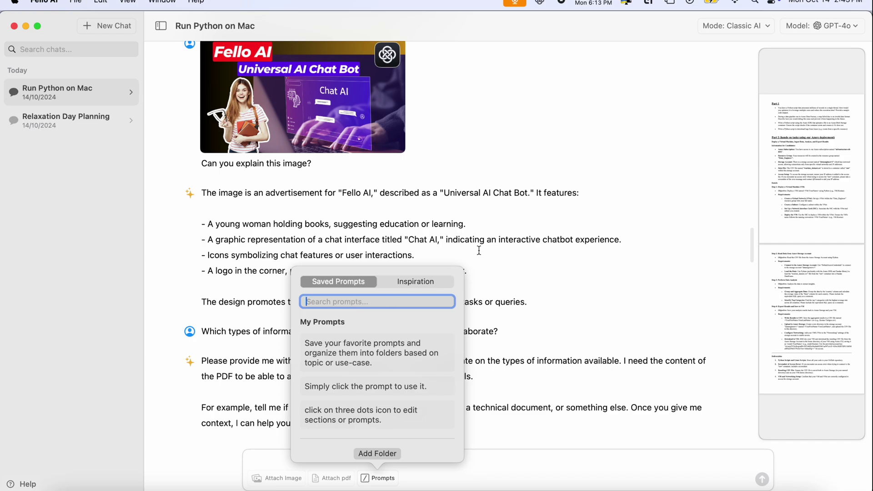
pyautogui.scroll(20, 480, 250)
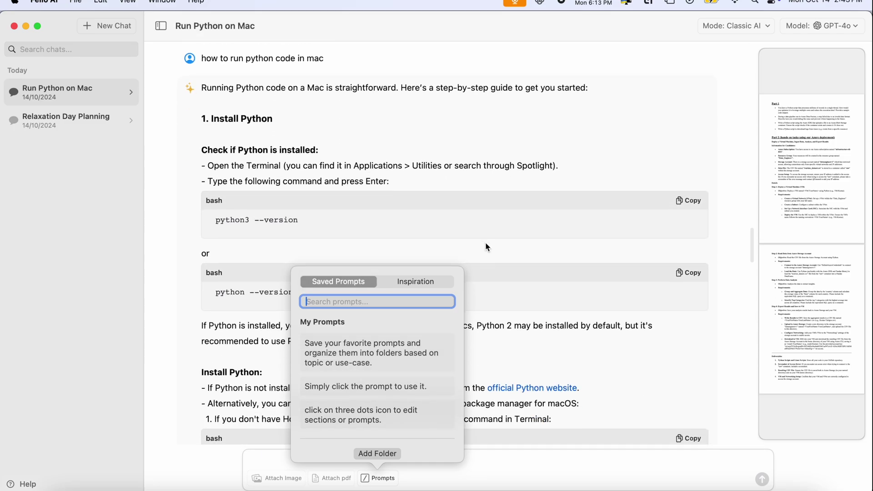
# Dismiss the prompts popup and select the 'If Python is installed…' version-number paragraph
pyautogui.tripleClick(400, 180)
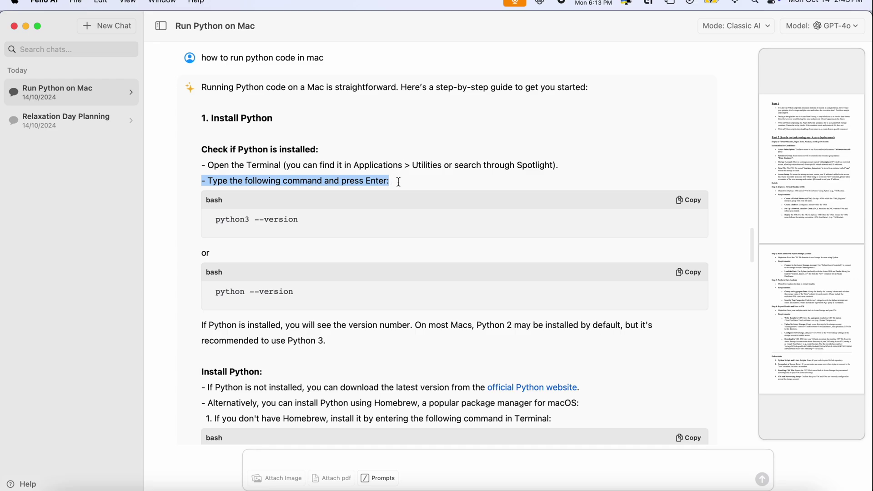
pyautogui.tripleClick(396, 323)
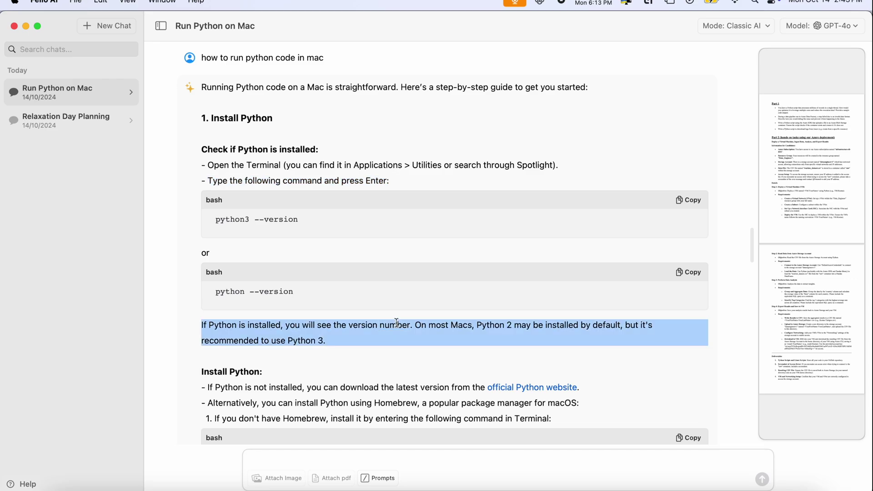